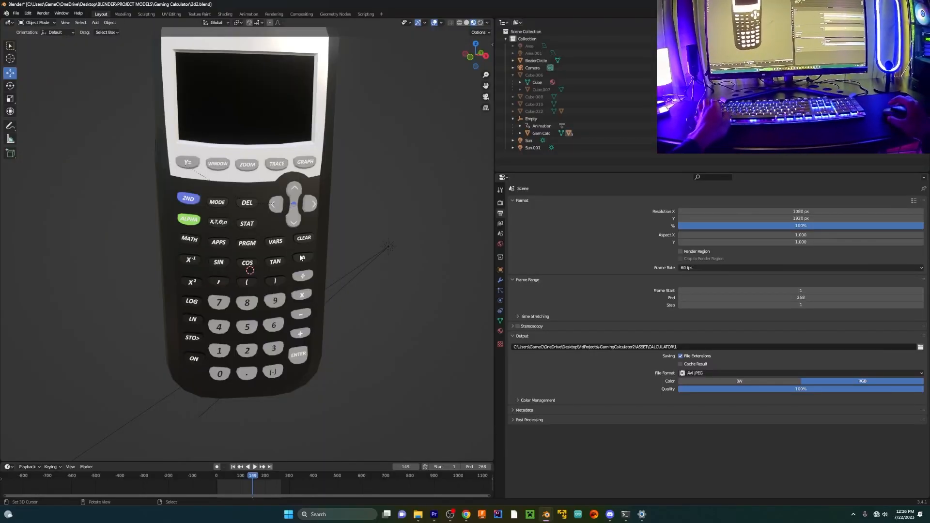
Step: Examine the gaming calculator models all around, including the keypad, LED strip, side-mounted circuit board, rear cables and connectors
middle_drag(300, 257, 304, 249)
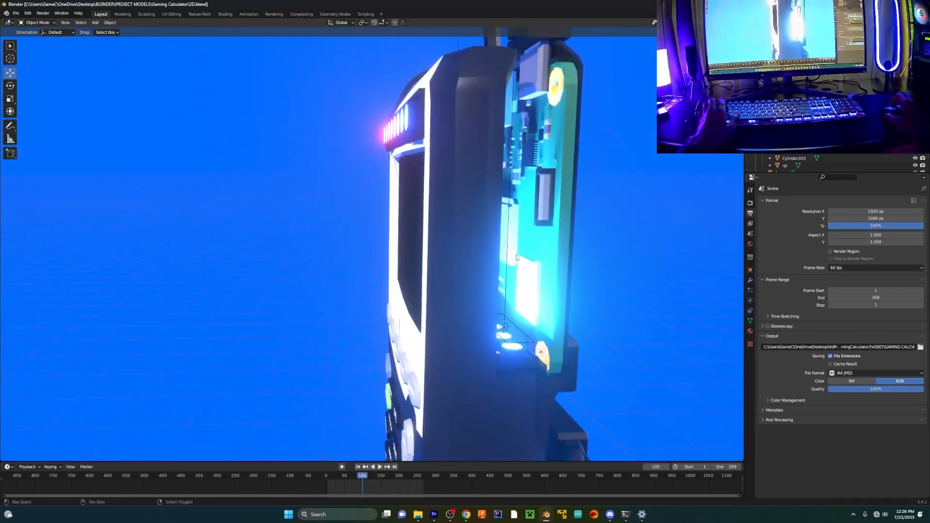
middle_drag(517, 257, 444, 254)
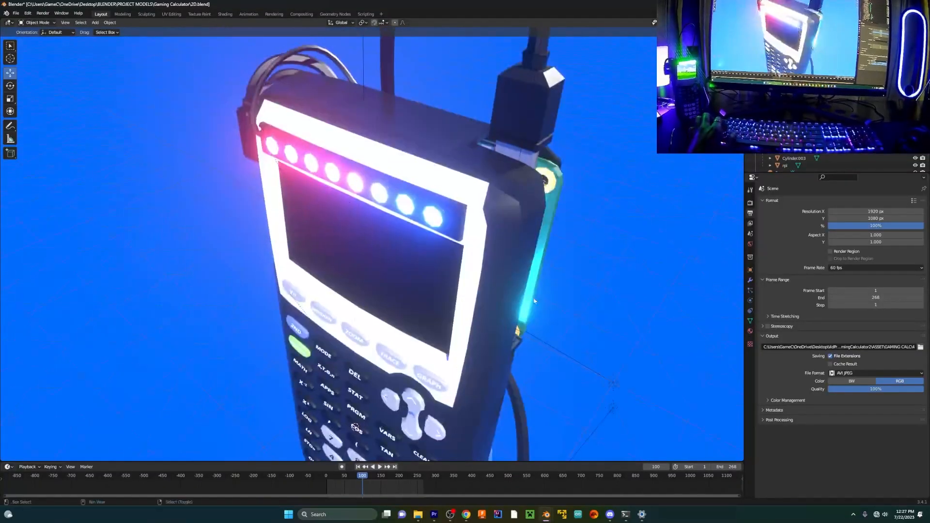
middle_drag(484, 262, 502, 265)
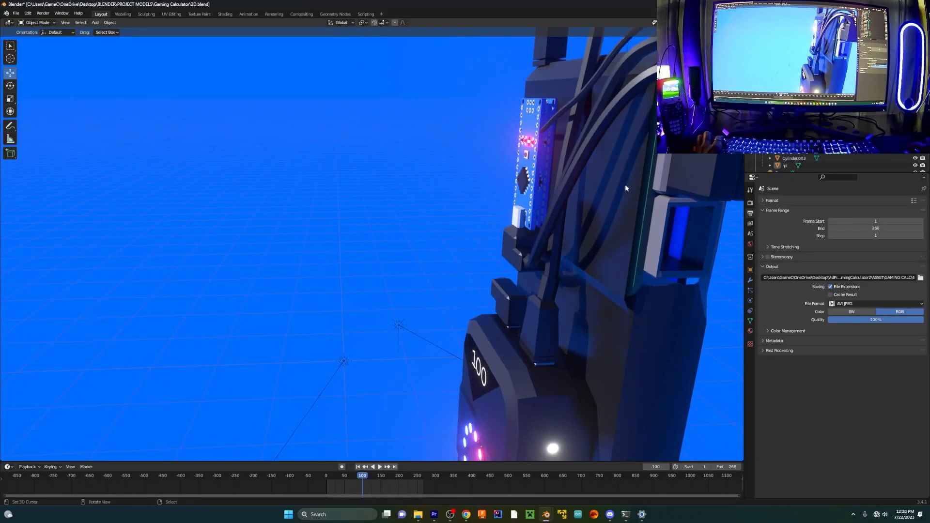
scroll(645, 184, down, 3)
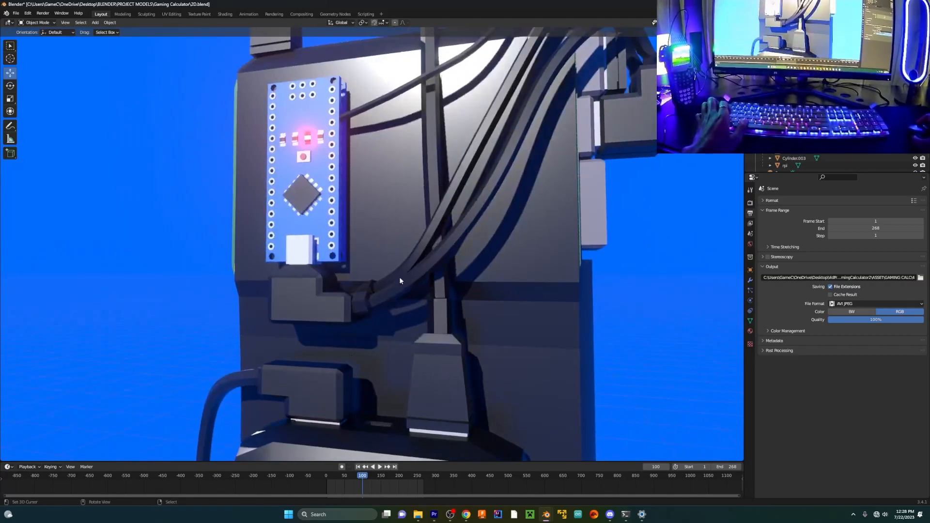
middle_drag(399, 277, 518, 184)
middle_drag(464, 208, 378, 294)
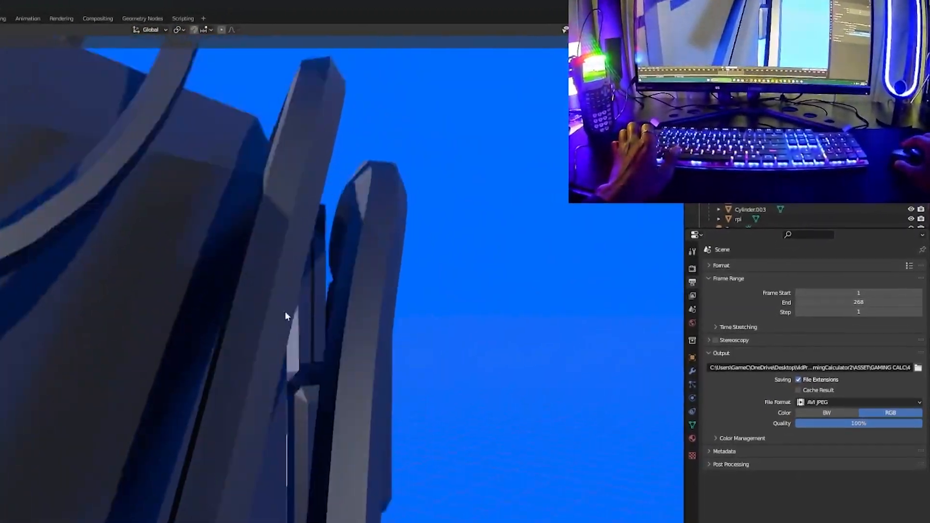
middle_drag(192, 393, 297, 483)
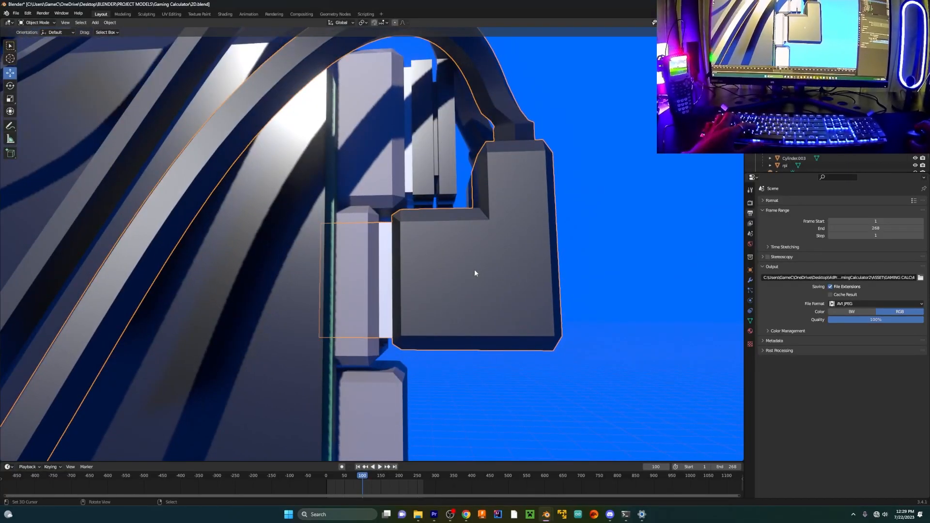
Step: Try moving the USB cable out of its port on the back of the calculator, and undo the changes
key(g)
click(551, 277)
middle_drag(550, 277, 488, 299)
middle_drag(349, 236, 377, 228)
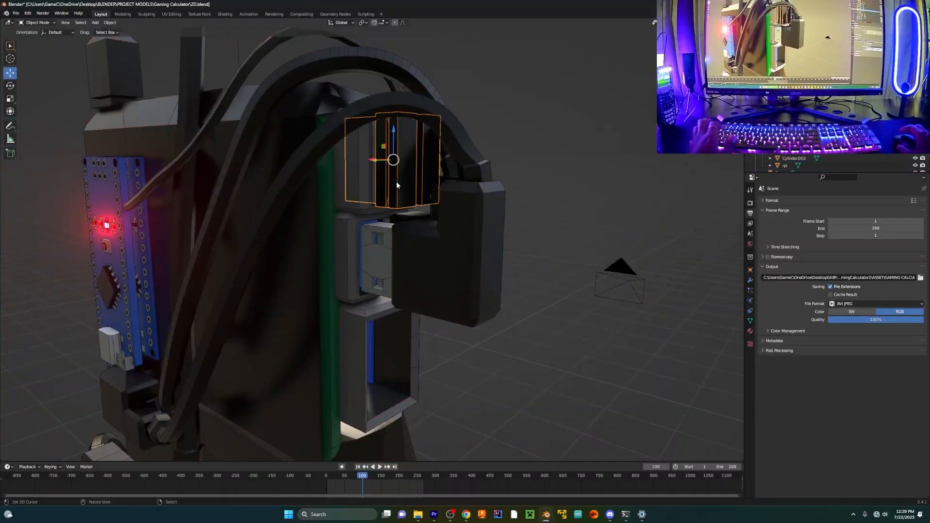
key(ctrl+z)
key(ctrl+z)
key(ctrl+z)
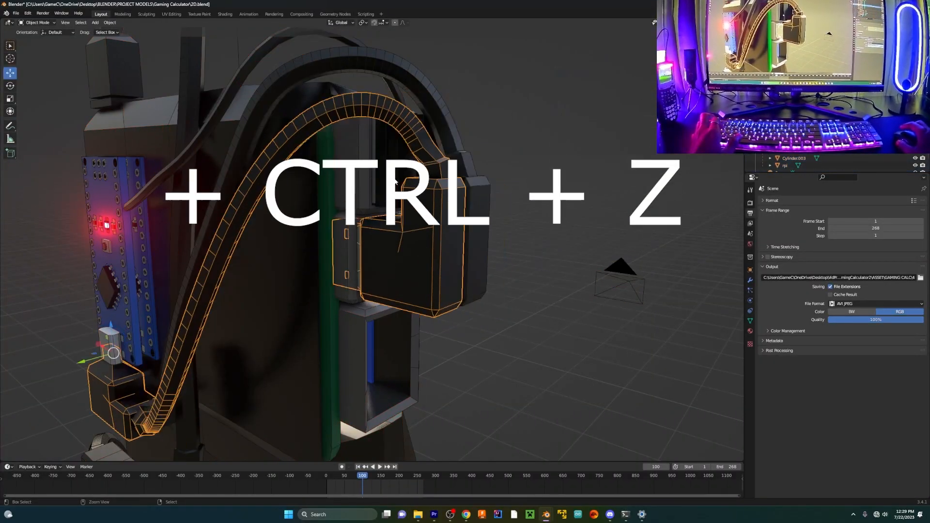
Step: Try moving the USB cable and the Arduino board away from the calculator, and undo the moves
key(g)
click(565, 206)
middle_drag(565, 205, 518, 266)
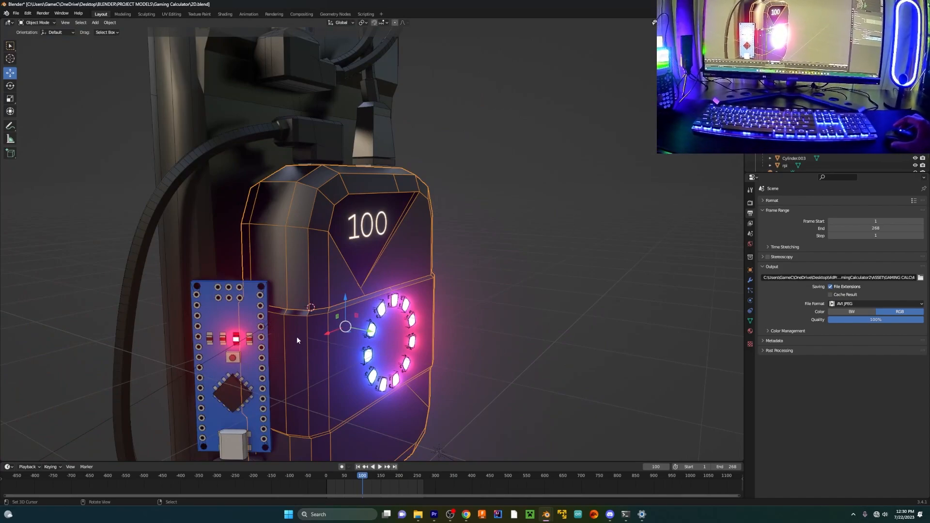
middle_drag(301, 328, 193, 235)
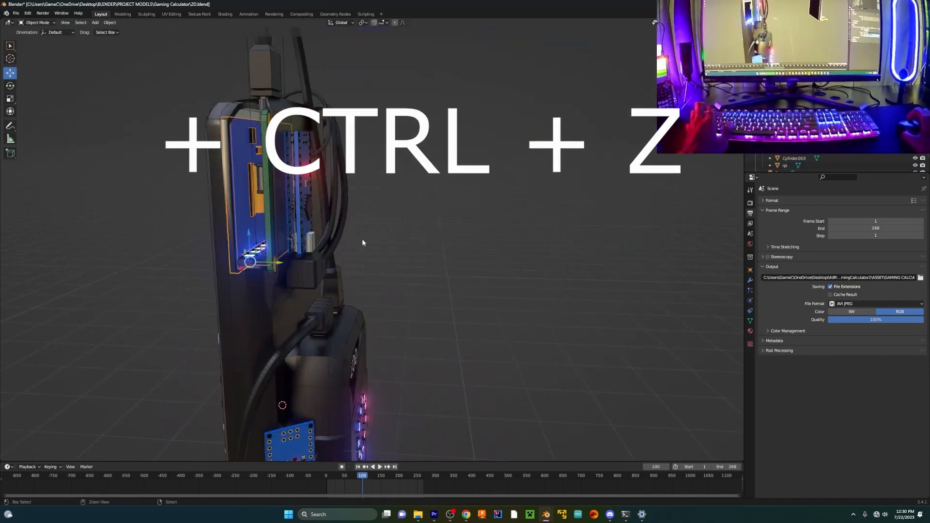
key(ctrl+z)
middle_drag(362, 243, 373, 242)
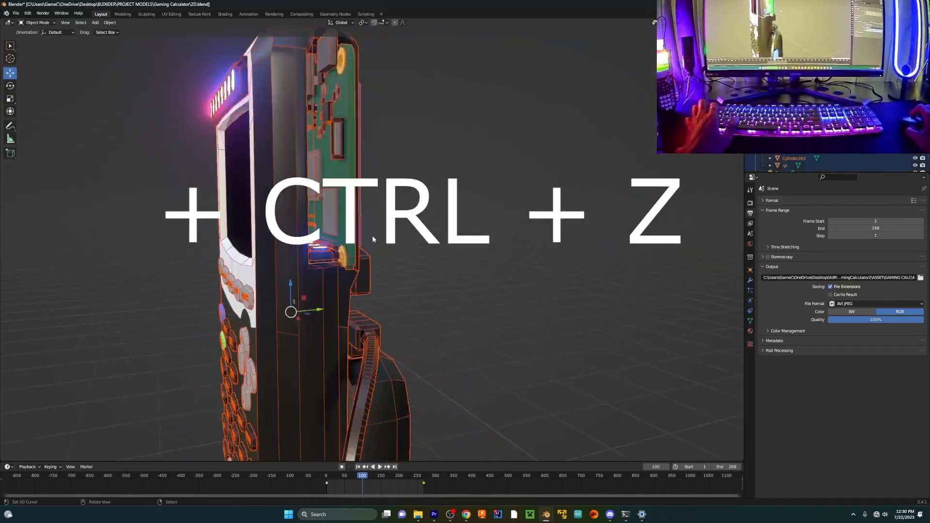
Step: Select a part of the circuit board assembly beside the calculator's housing and move it clear of the model
click(372, 242)
scroll(372, 242, up, 4)
click(309, 205)
scroll(310, 207, up, 2)
middle_drag(310, 207, 343, 238)
right_click(343, 238)
right_click(299, 230)
scroll(300, 231, down, 4)
key(g)
click(662, 237)
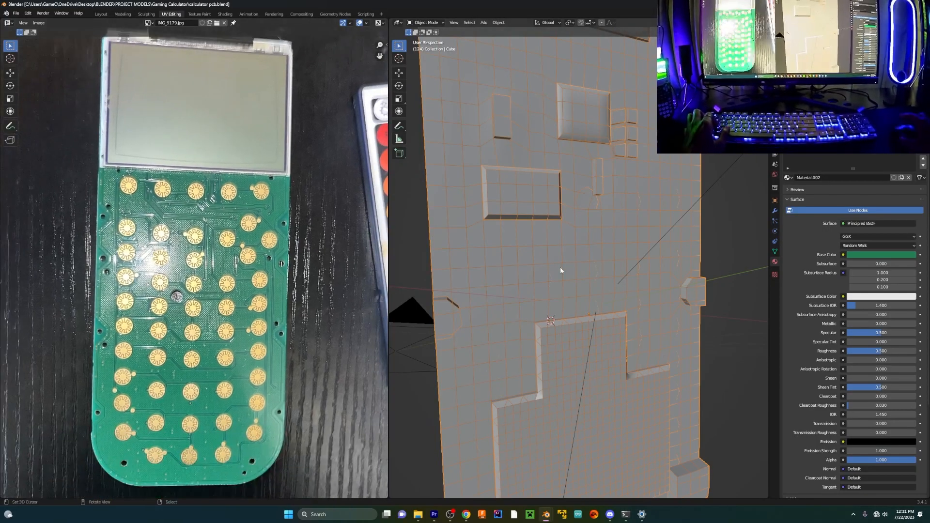
Step: Display the calculator PCB model in solid shading and examine its components and button contacts on both sides
key(z)
middle_drag(575, 244, 511, 262)
mouse_move(617, 225)
middle_down()
mouse_move(627, 283)
mouse_move(666, 237)
mouse_move(697, 241)
mouse_move(566, 233)
mouse_move(480, 248)
middle_up()
key(z)
click(744, 249)
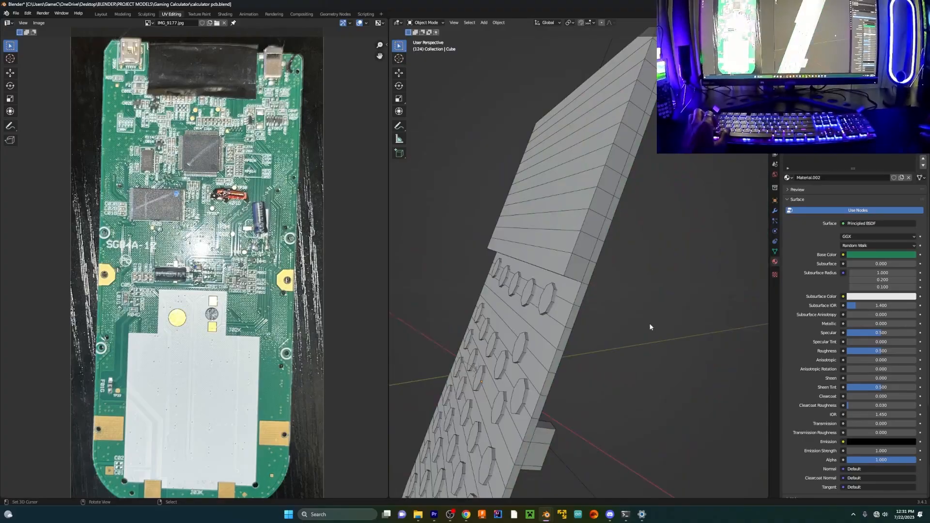
middle_drag(651, 326, 597, 272)
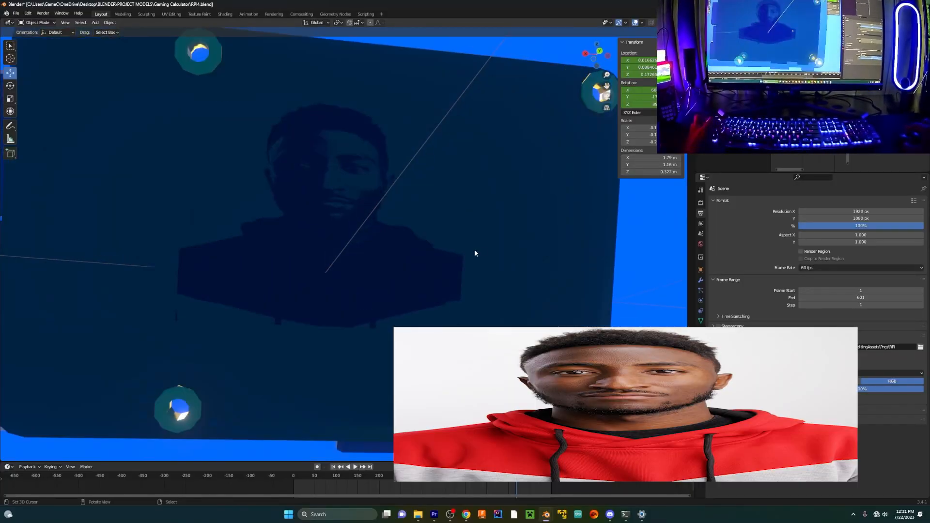
Step: Examine the Raspberry Pi board model's component side, including its chips, pin header, logo and lettering
key(r)
key(r)
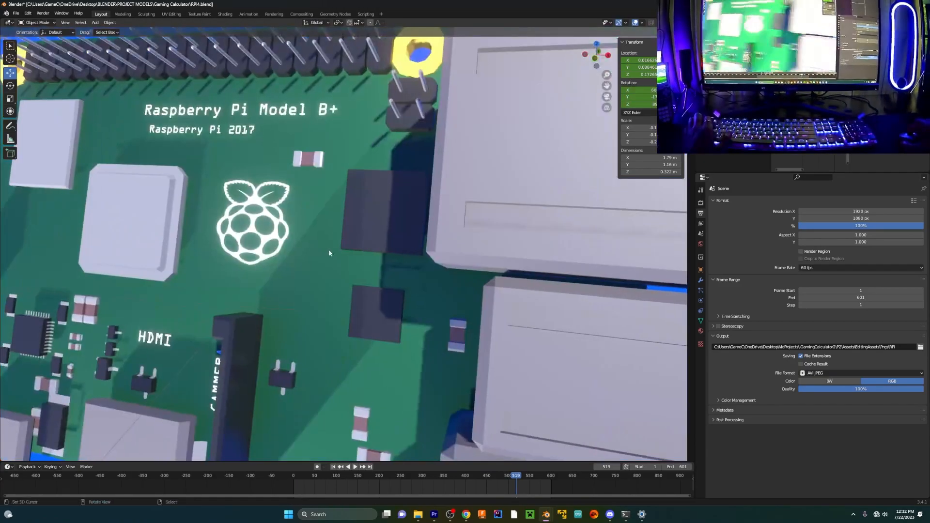
middle_drag(335, 266, 357, 282)
middle_drag(320, 220, 568, 272)
scroll(377, 181, down, 5)
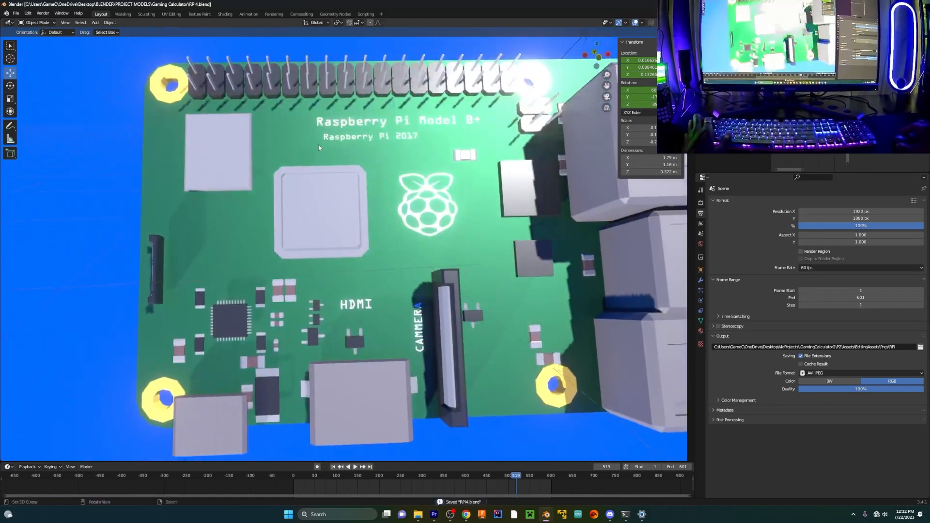
middle_drag(376, 180, 383, 194)
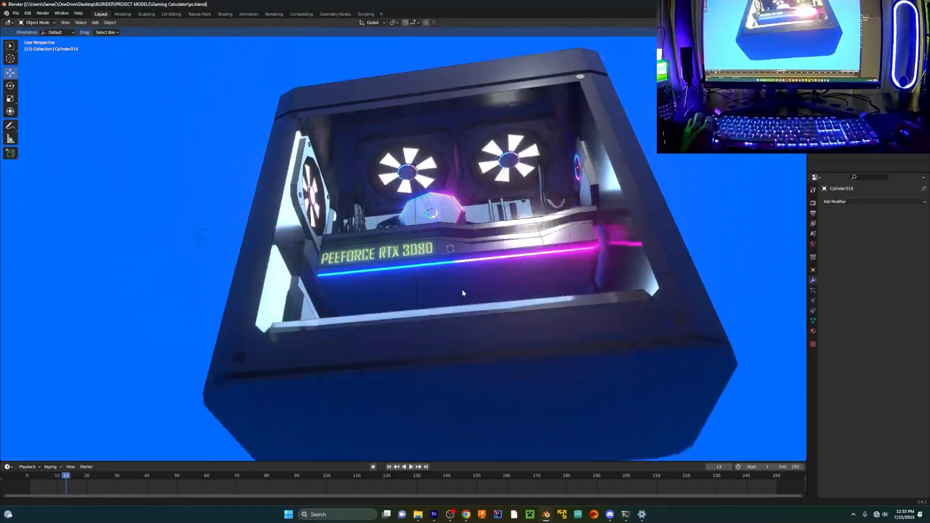
Step: Inspect the gaming PC model's graphics card and insert a rotation keyframe for a rear case fan at frame 13
middle_drag(475, 291, 504, 328)
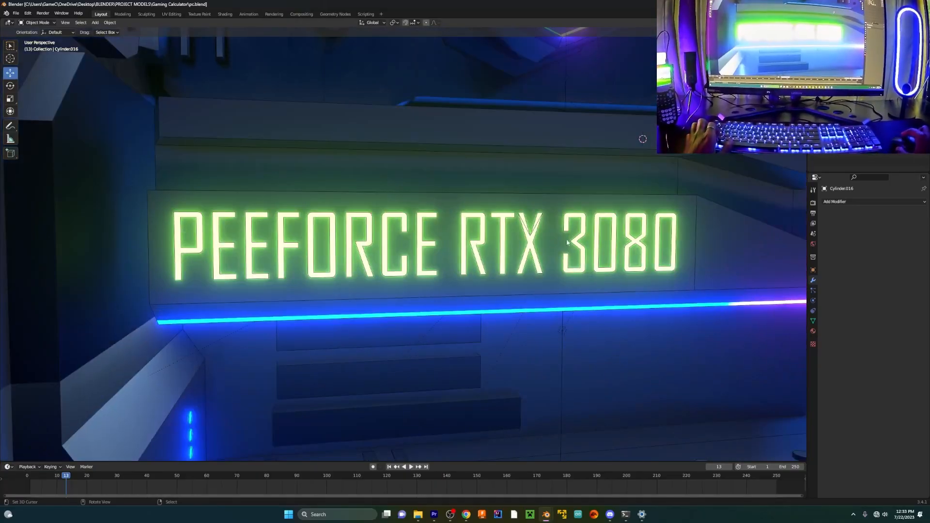
middle_drag(566, 243, 444, 111)
scroll(289, 284, down, 6)
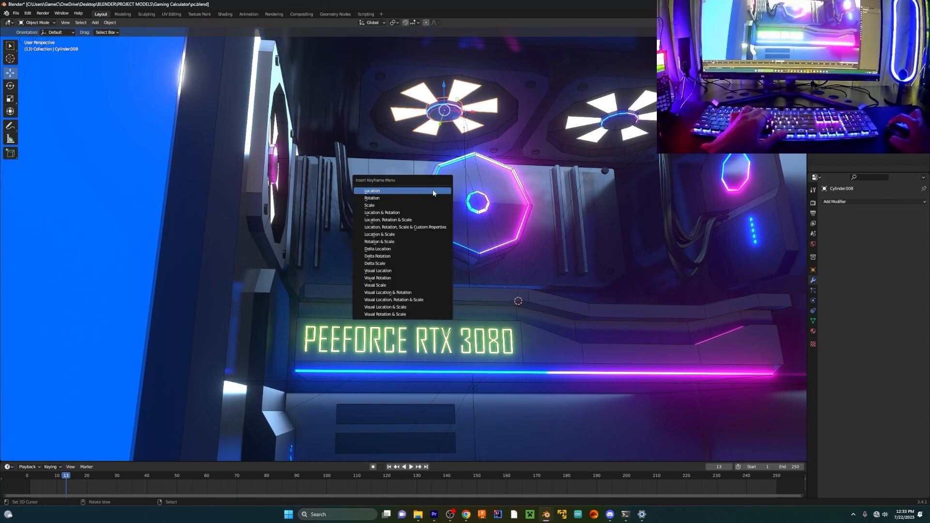
click(409, 198)
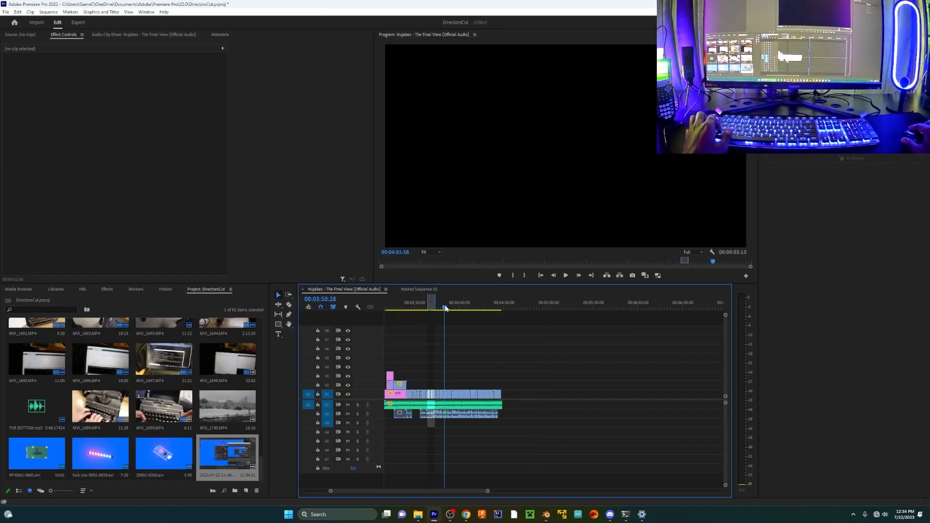
Step: Scrub the Premiere Pro timeline back to 00:03:25:51
drag(445, 309, 399, 312)
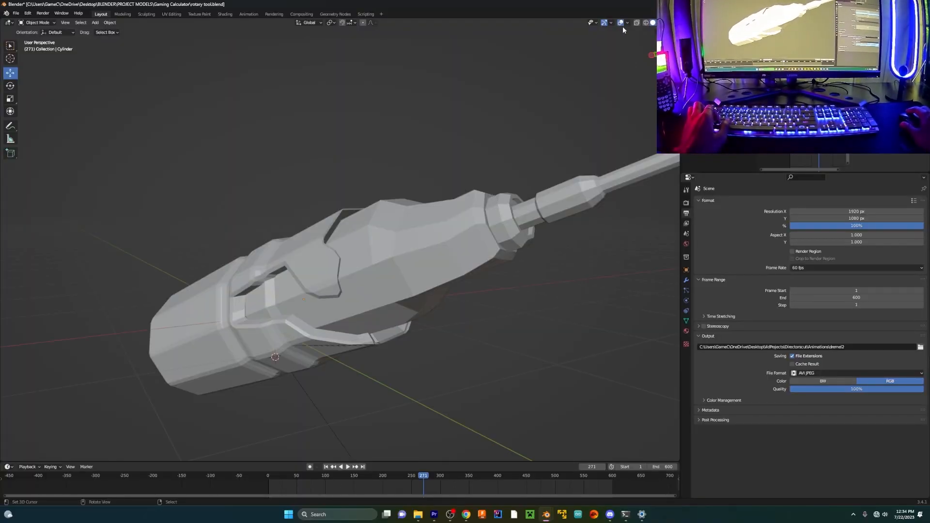
Step: Switch to Blender and examine the textured Milwaukee rotary tool model up close, leaving Edit Mode
middle_drag(402, 271, 411, 294)
scroll(412, 295, up, 10)
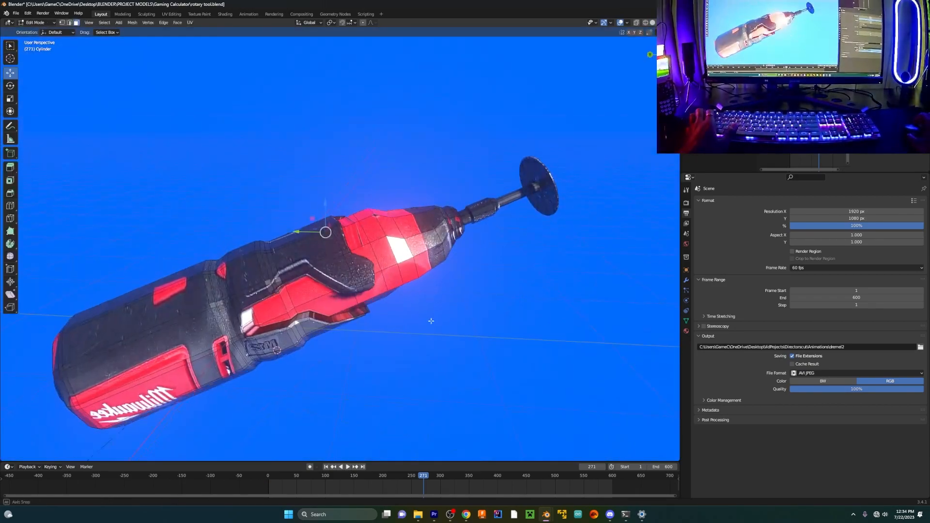
middle_drag(431, 321, 400, 308)
key(Tab)
scroll(412, 302, up, 5)
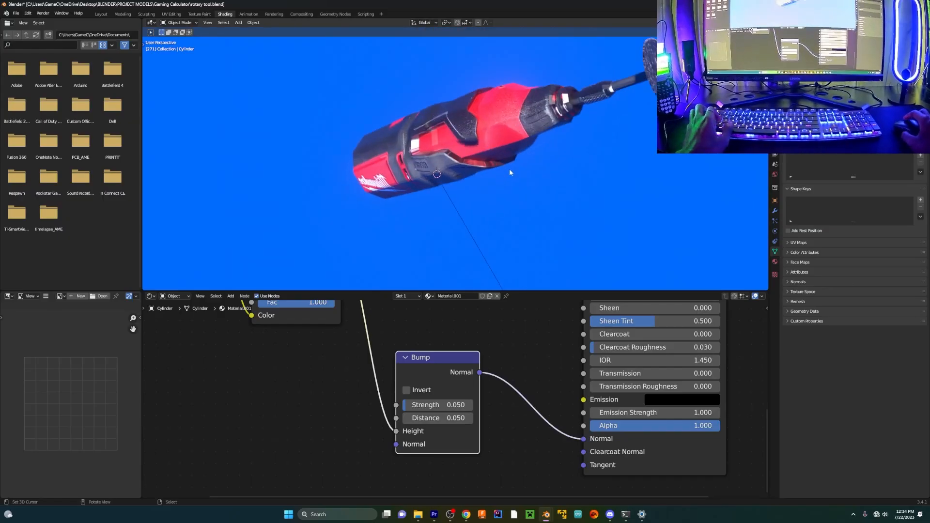
Step: Try a Bump node strength of 0.667 on the rotary tool's material and inspect its surface texture
scroll(509, 169, up, 5)
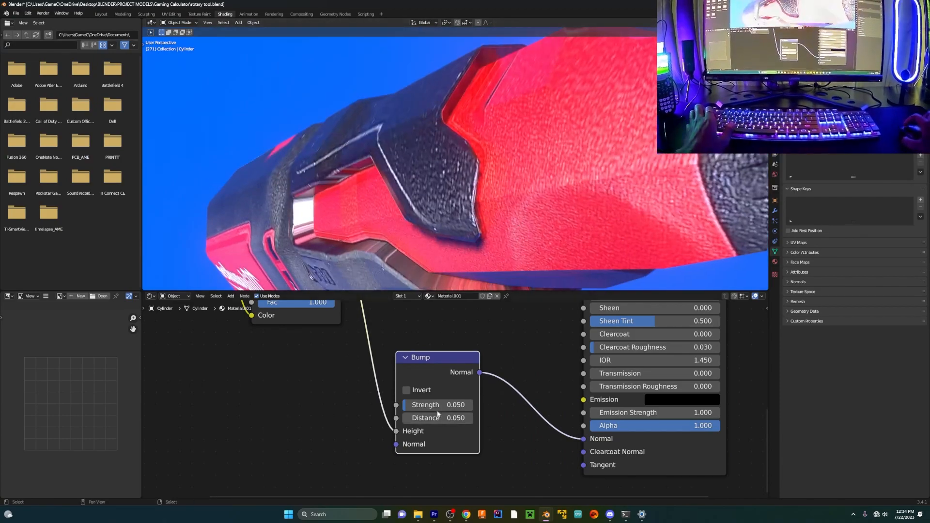
scroll(492, 143, down, 5)
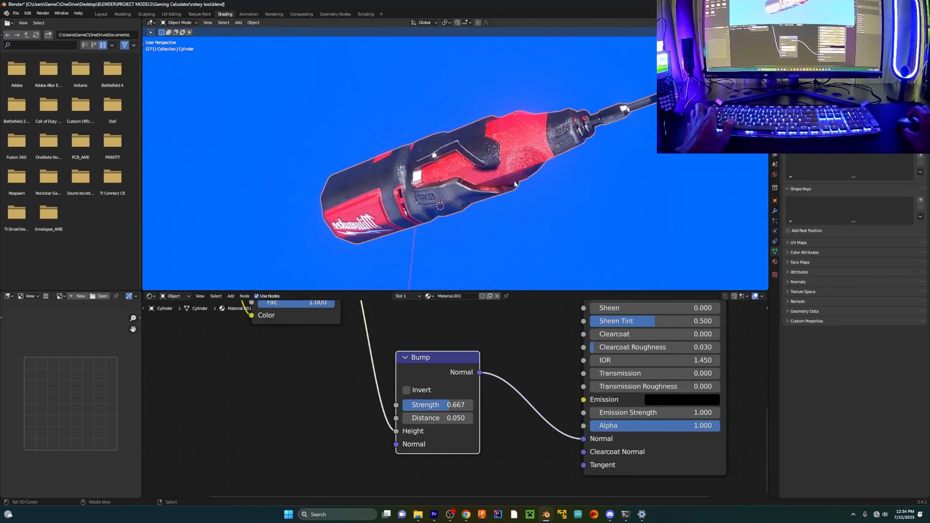
middle_drag(568, 160, 556, 231)
scroll(405, 238, up, 5)
scroll(454, 242, down, 5)
Step: Reopen the recent file rotary tool.blend without saving the pending changes
key(alt+Tab)
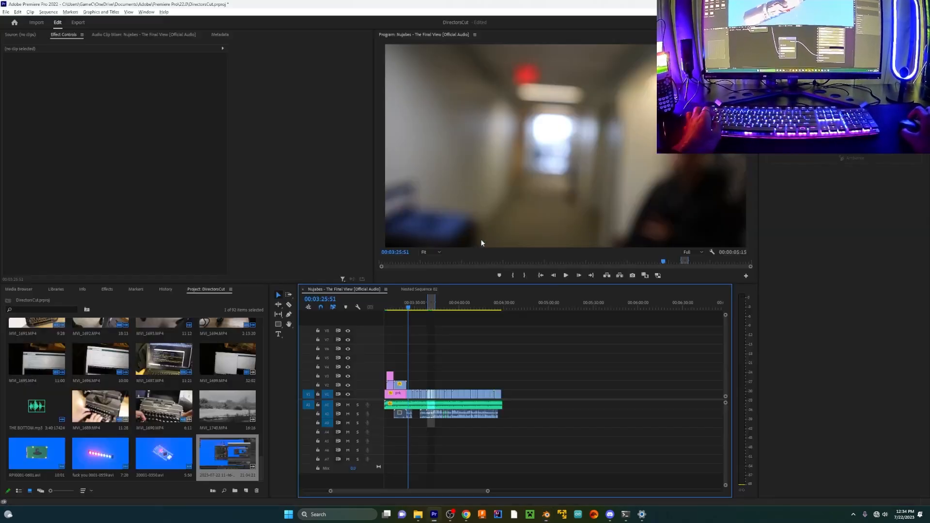
key(alt+Tab)
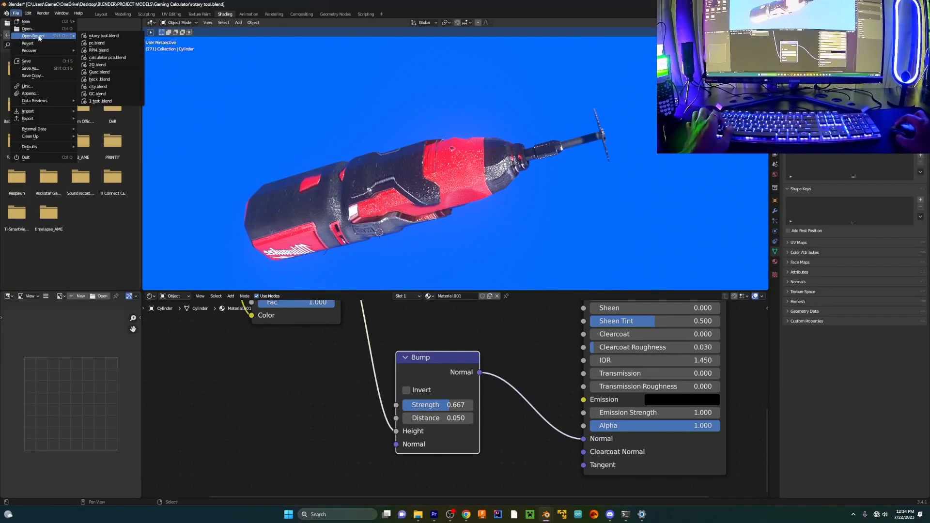
click(479, 270)
Step: Turn on viewport overlays with wireframe display and inspect the rotary tool's mesh
middle_drag(525, 239, 386, 229)
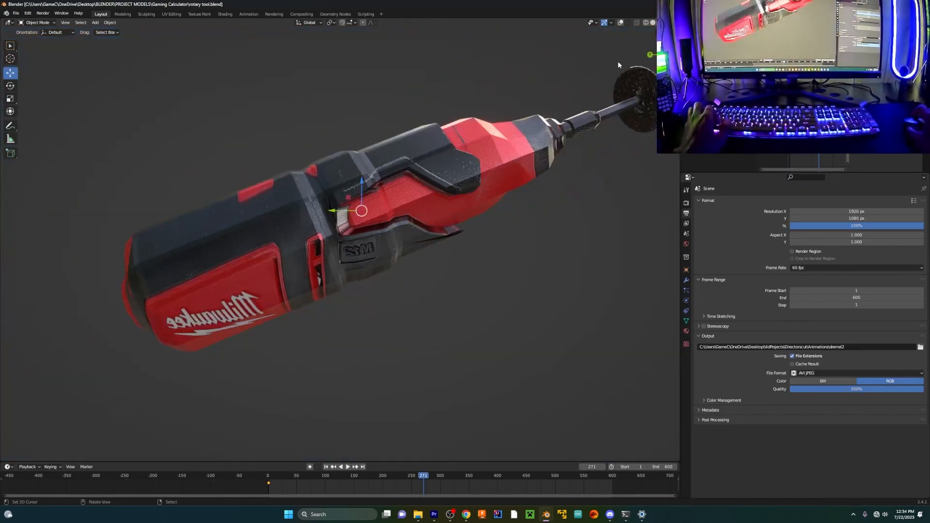
click(620, 22)
click(627, 22)
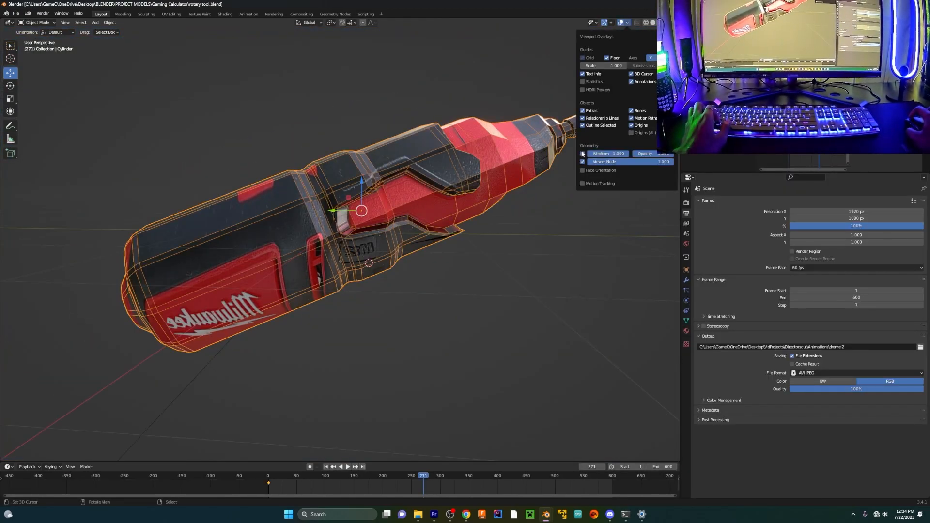
middle_drag(517, 181, 339, 214)
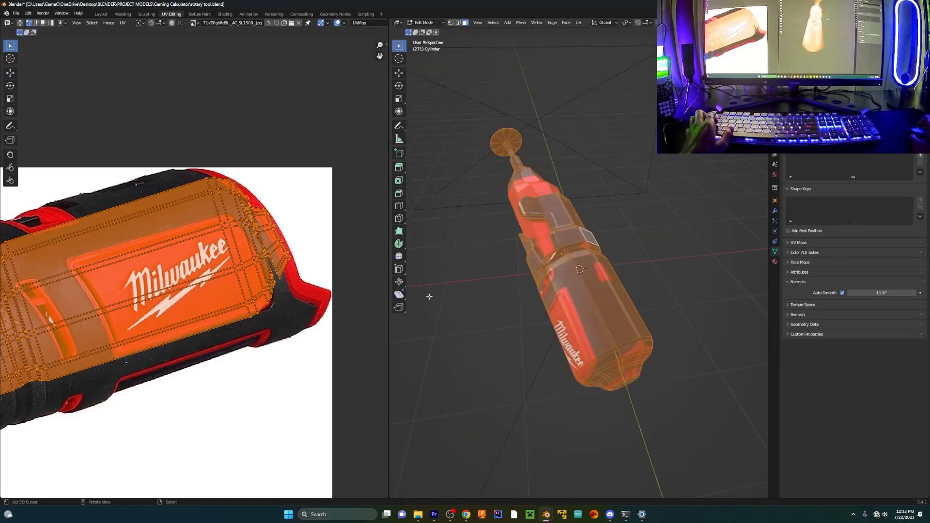
Step: Examine how the rotary tool's UV layout lines up with the reference photo
scroll(358, 283, down, 3)
scroll(359, 283, up, 1)
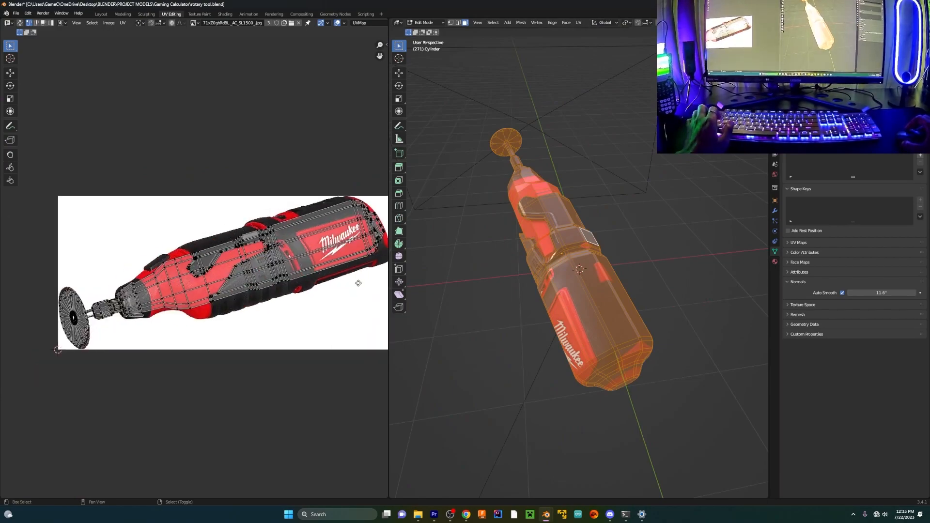
middle_drag(295, 289, 309, 285)
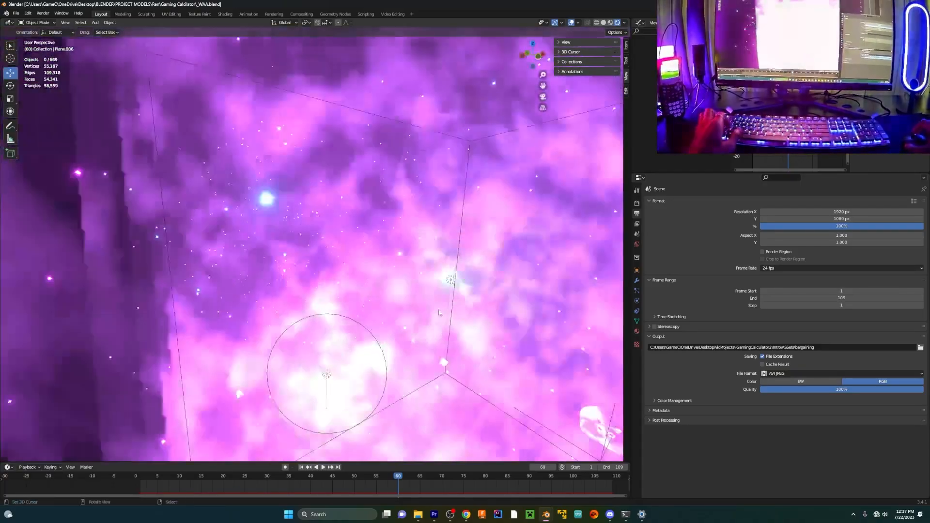
Step: Save the pink nebula scene and play its animation through the camera, stopping at frame 35
key(KP_0)
key(ctrl+s)
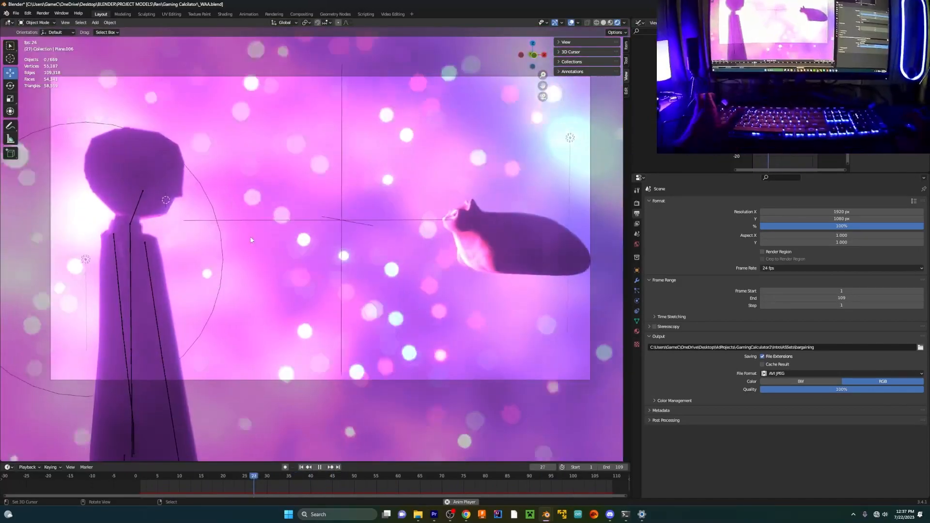
key(space)
Step: Examine the silhouetted character's head and the glowing background up close in the camera view
shift+middle_drag(214, 244, 339, 244)
scroll(287, 218, up, 5)
shift+middle_drag(287, 216, 355, 284)
scroll(357, 252, up, 4)
shift+middle_drag(359, 237, 334, 363)
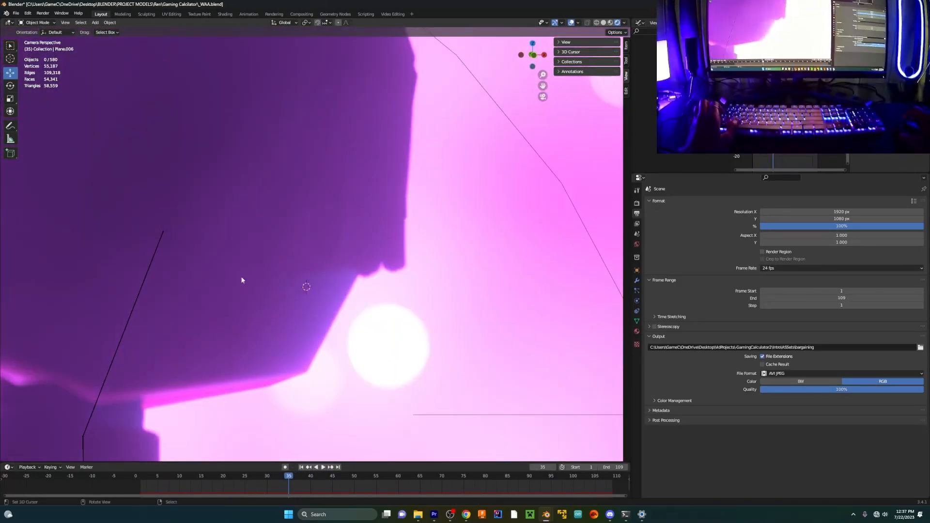
scroll(261, 321, down, 3)
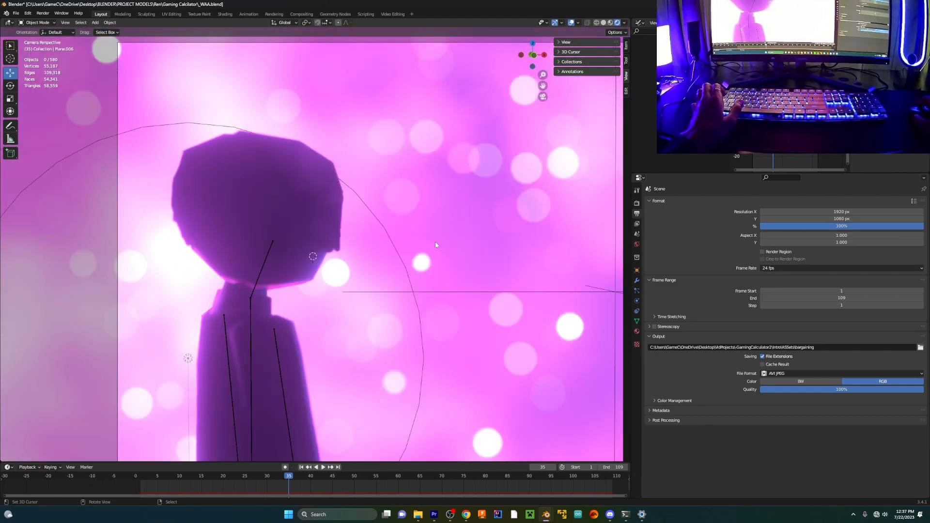
Step: Save the current nebula scene and open the 999.blend project file
key(ctrl+s)
key(ctrl+o)
double_click(532, 256)
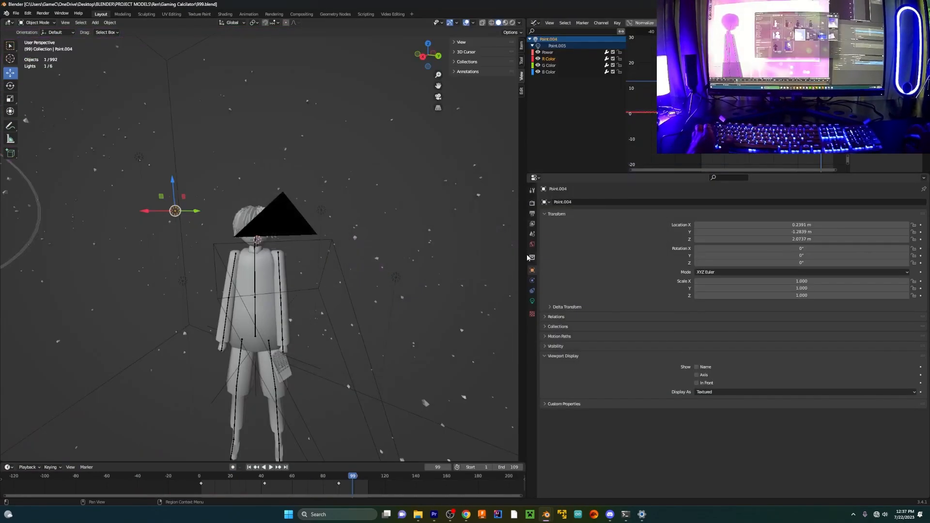
Step: Display the standing character's scene in rendered shading and look at it through the camera
key(z)
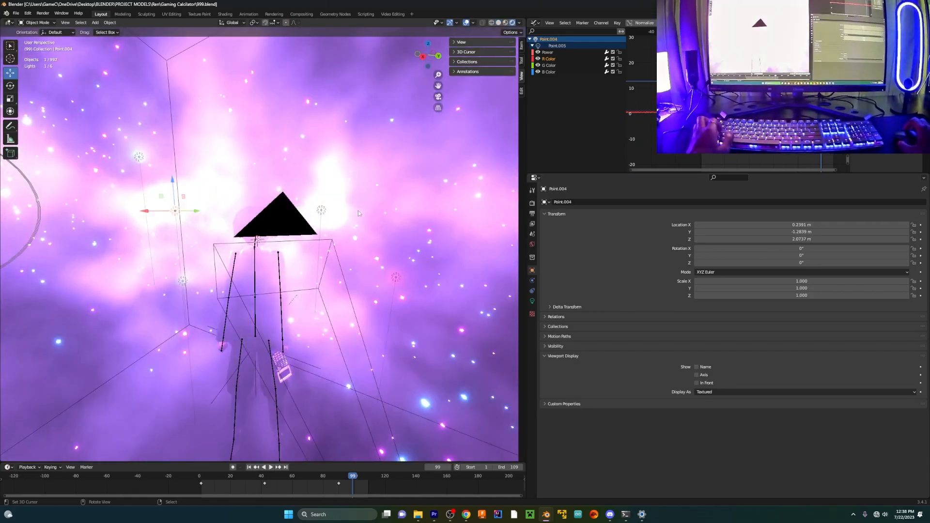
mouse_move(358, 211)
middle_down()
mouse_move(360, 236)
mouse_move(386, 219)
middle_up()
key(KP_0)
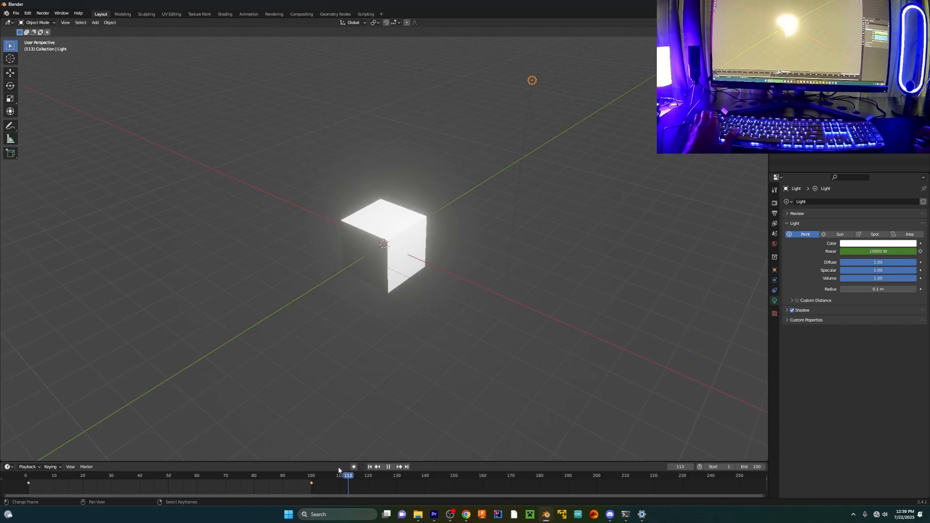
Step: Enlarge the Graph Editor area beside the cube scene and edit the Noise modifier's strength on the light's Power curve
middle_drag(468, 289, 509, 203)
drag(769, 39, 563, 39)
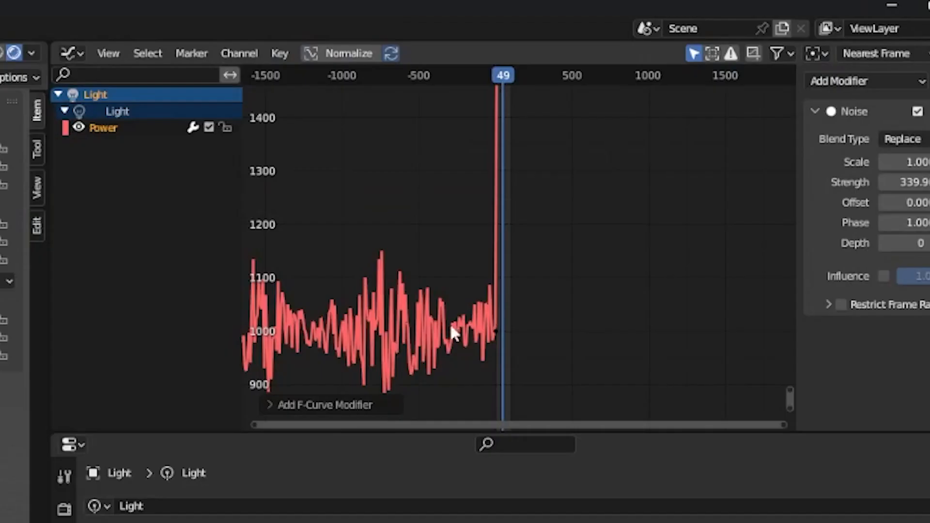
middle_drag(447, 341, 439, 421)
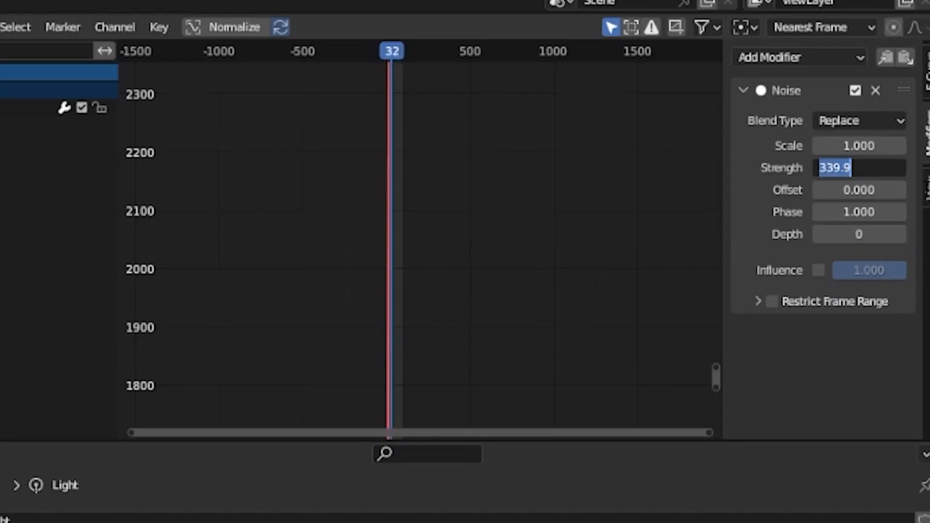
key(Return)
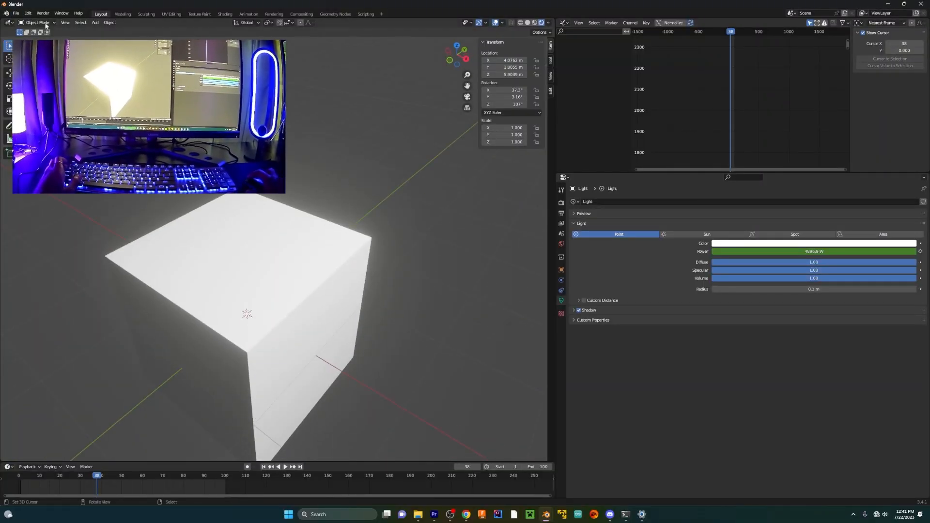
Step: Switch to the character scene and examine the R, G and B Color curves of the purple point light
key(alt+Tab)
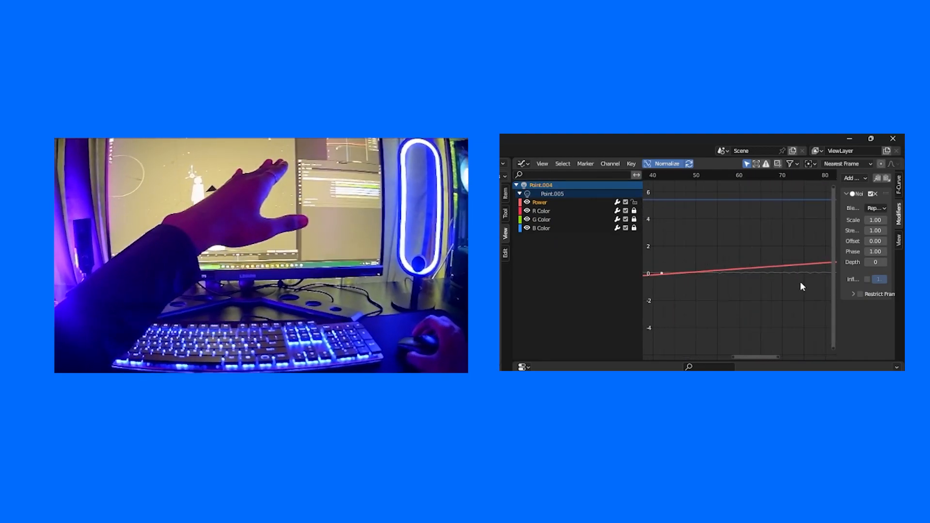
click(547, 211)
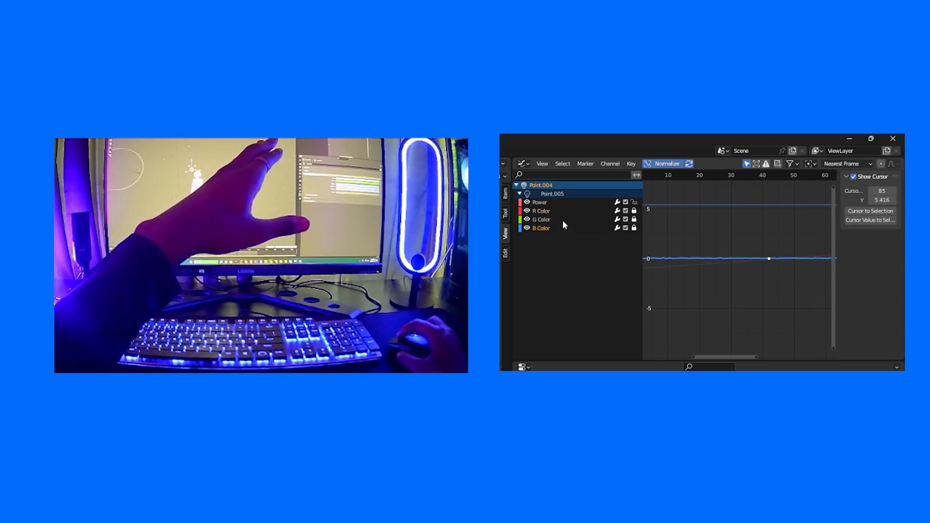
click(556, 220)
click(552, 228)
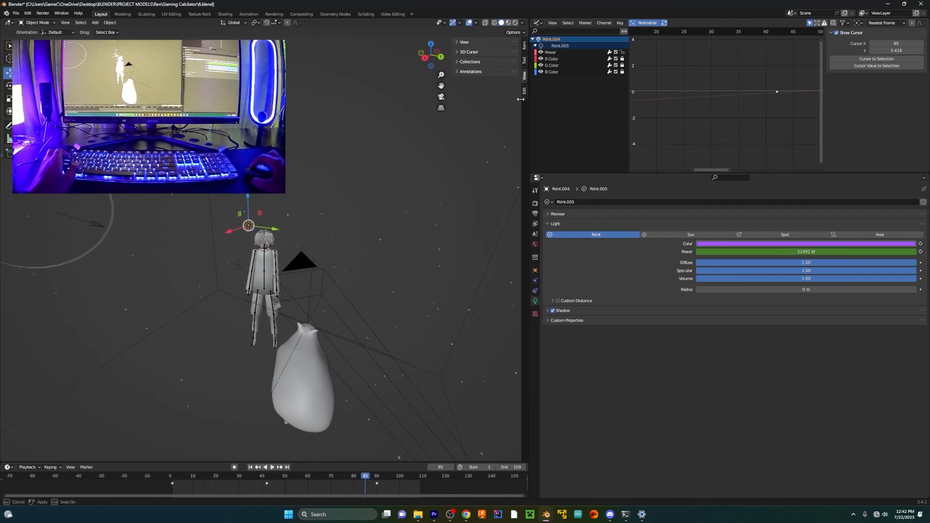
click(541, 66)
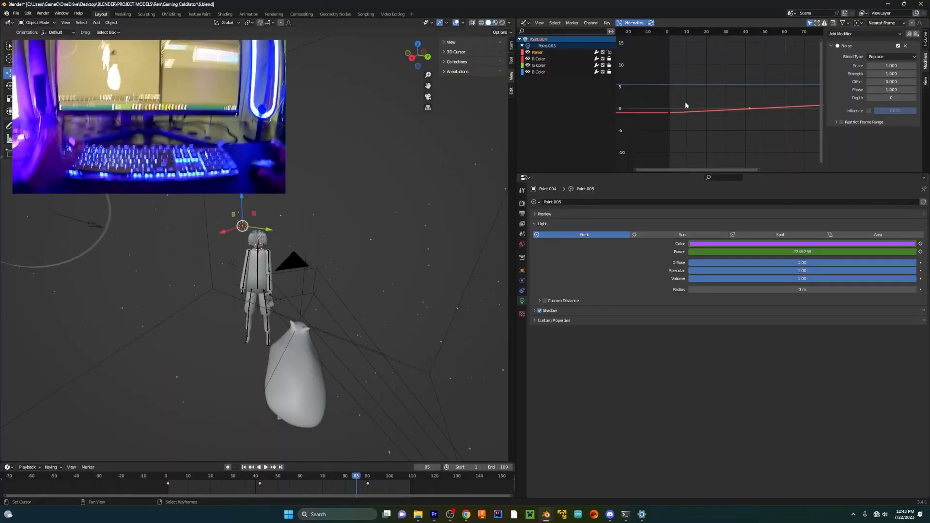
Step: Deselect everything and play the character scene's animation through the camera in rendered shading
middle_drag(355, 239, 349, 237)
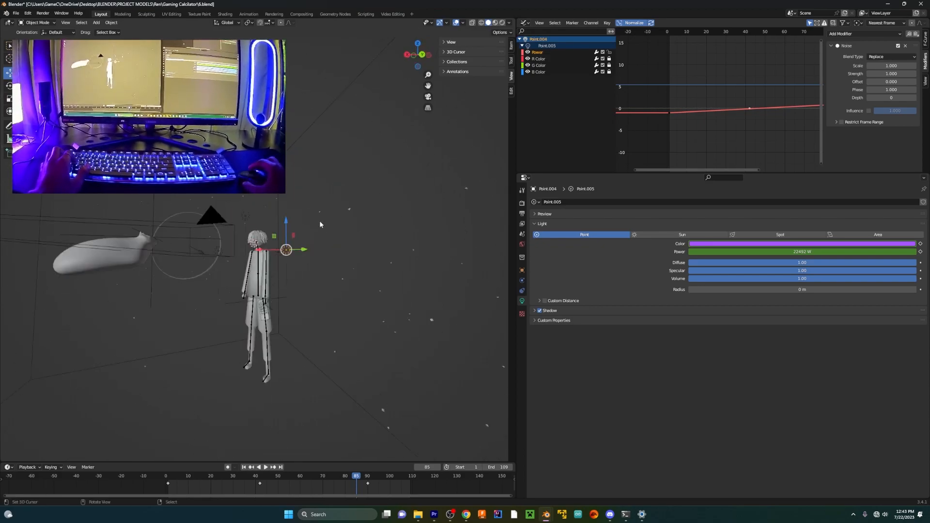
key(KP_0)
scroll(295, 239, up, 3)
key(alt+a)
key(z)
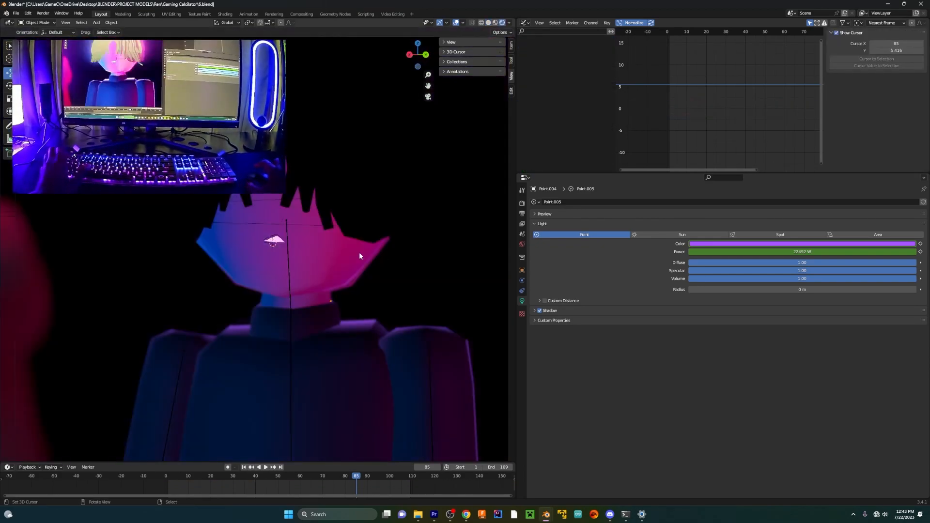
scroll(361, 257, down, 3)
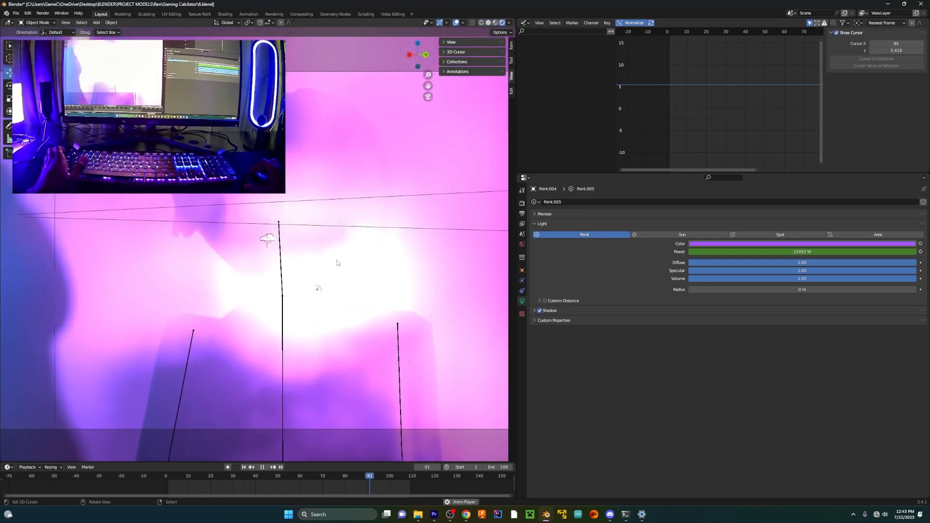